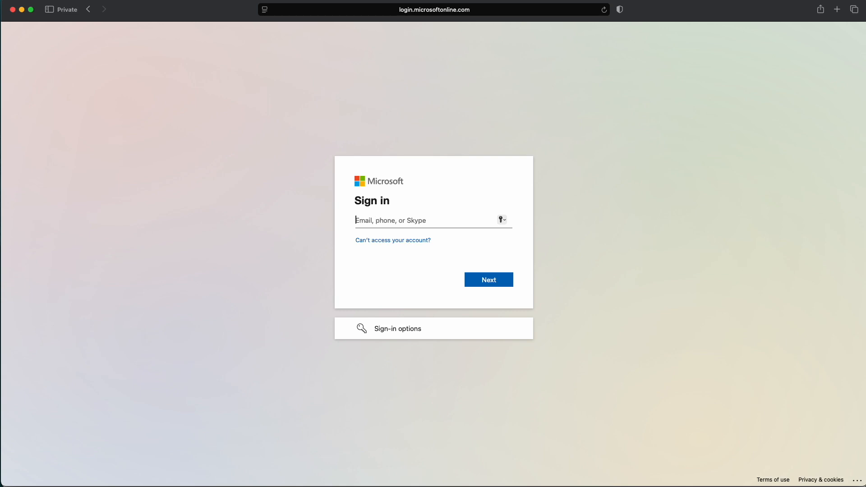
# Enter the account's email address on the Microsoft Entra sign-in page and continue
pyautogui.press('super+Tab')
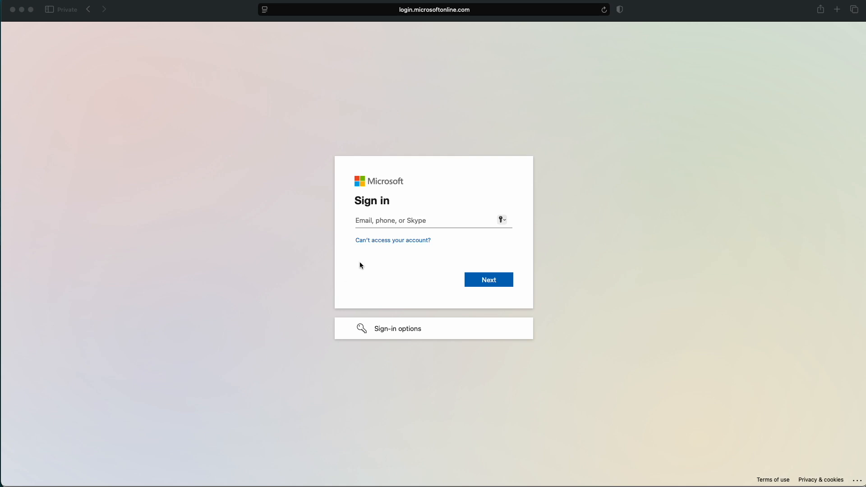
pyautogui.click(367, 223)
pyautogui.press('super+v')
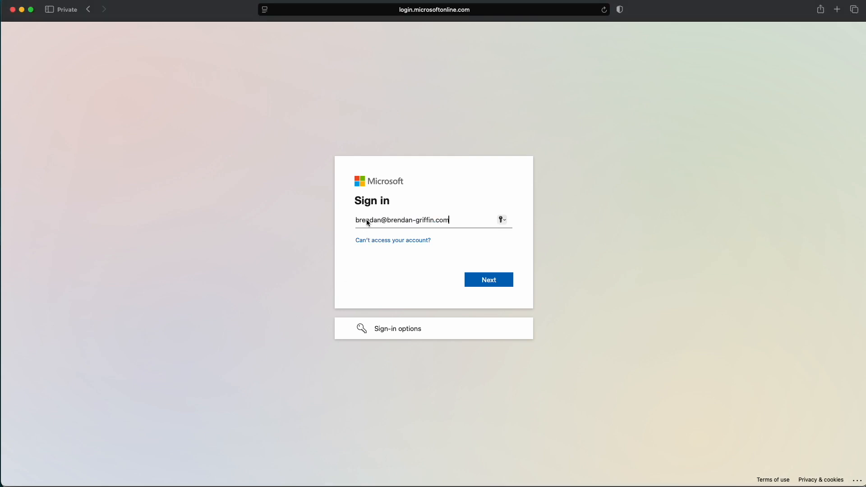
pyautogui.click(493, 280)
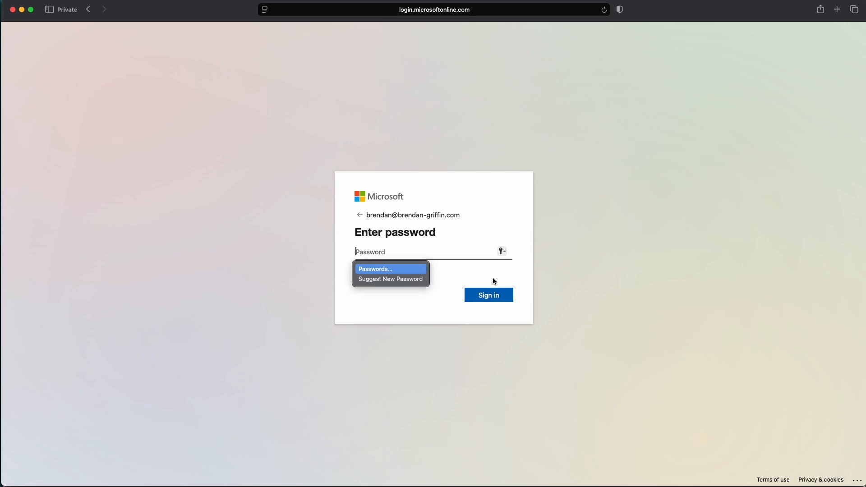
# Enter the account password, sign in, and choose to stay signed in
pyautogui.press('super+Tab')
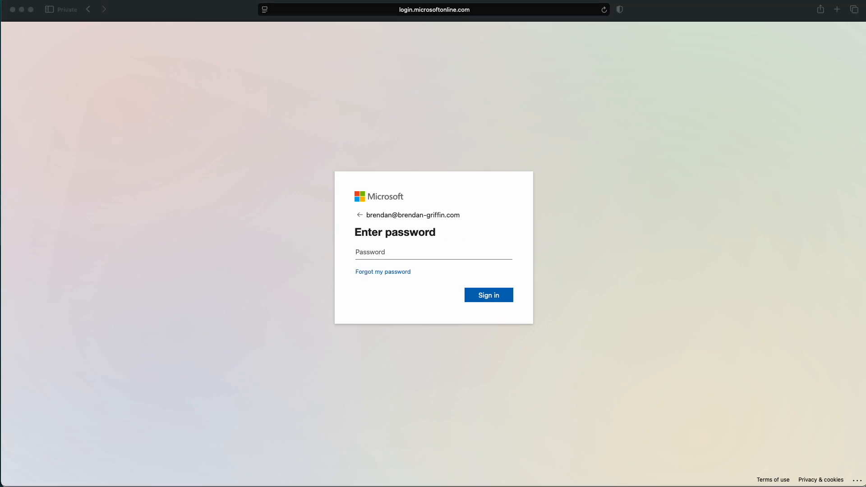
pyautogui.click(366, 255)
pyautogui.press('super+v')
pyautogui.click(497, 298)
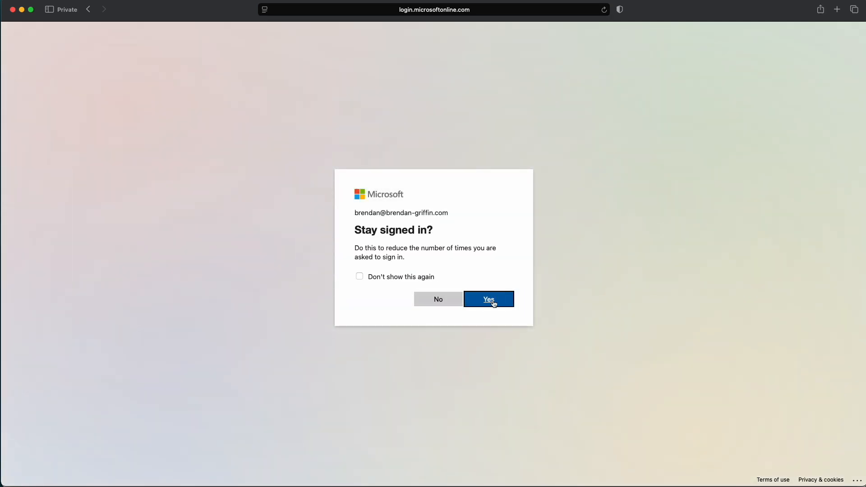
pyautogui.click(493, 299)
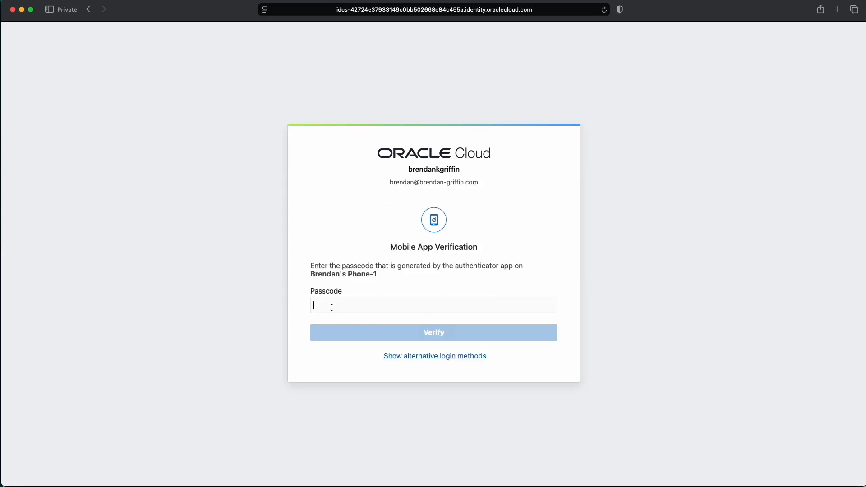
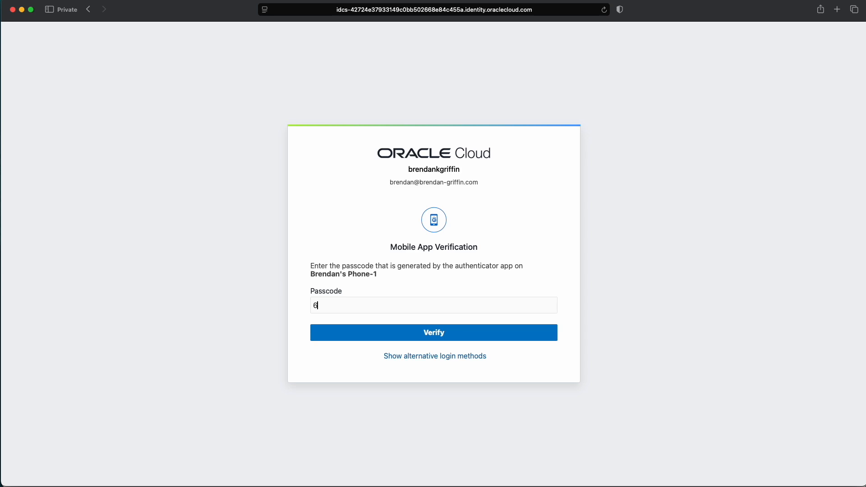
# Enter the authenticator app passcode and verify it to reach the Console Home page
pyautogui.click(427, 332)
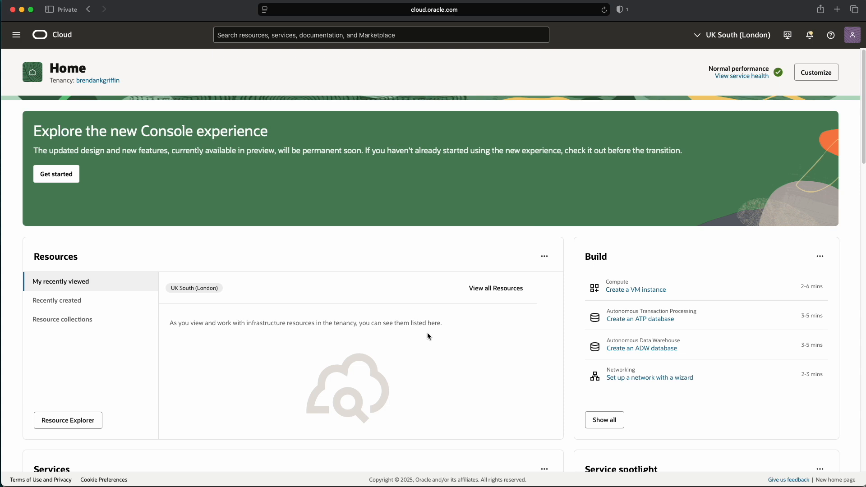
# Sign out of the OCI Console immediately from the profile menu
pyautogui.click(853, 37)
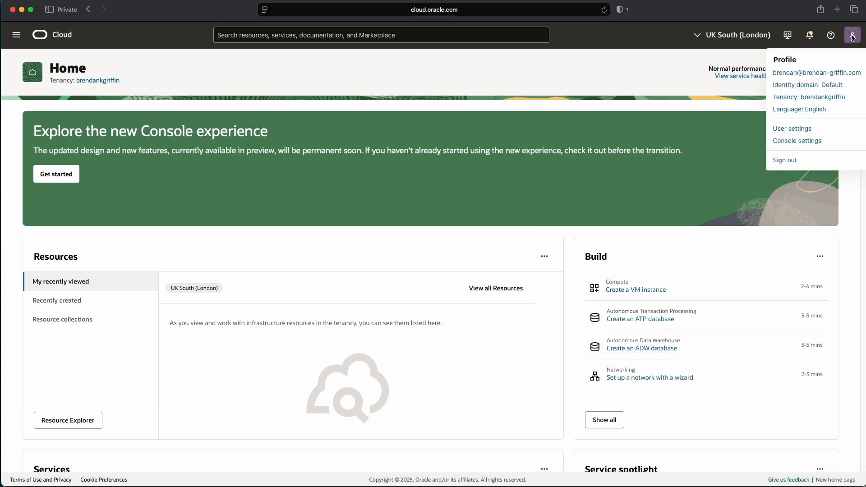
pyautogui.click(787, 161)
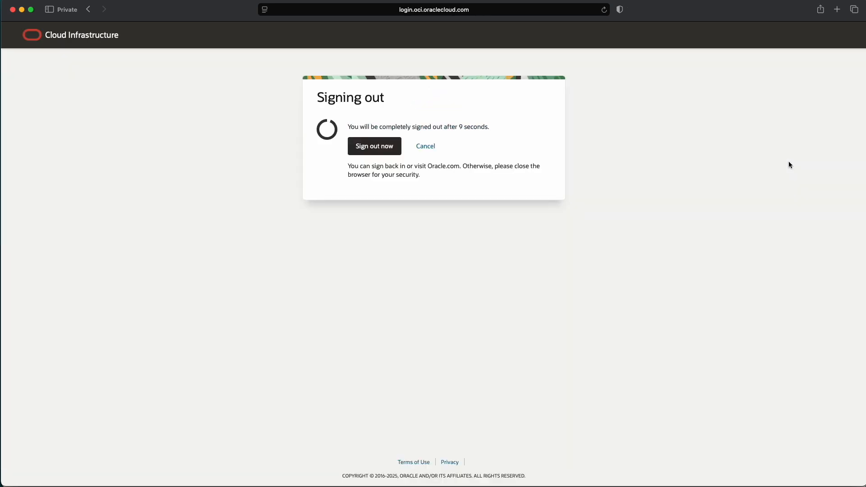
pyautogui.click(373, 148)
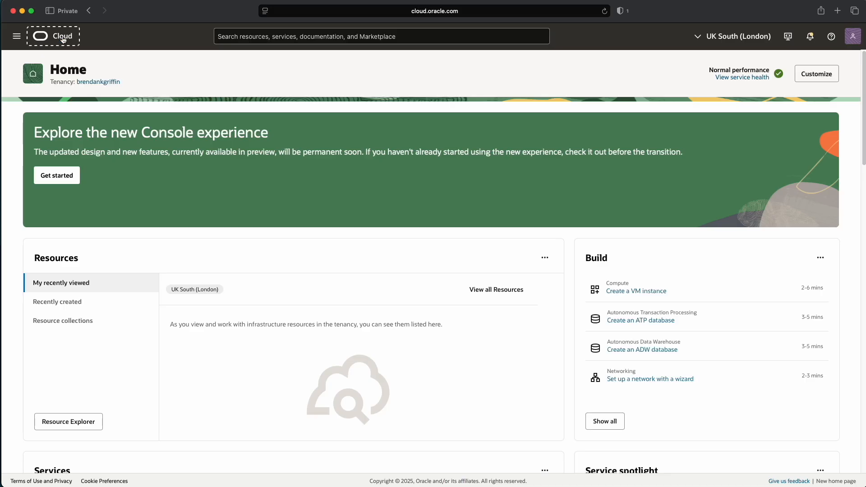
# Open the Default identity domain under Identity & Security and view its Domain policies
pyautogui.click(14, 38)
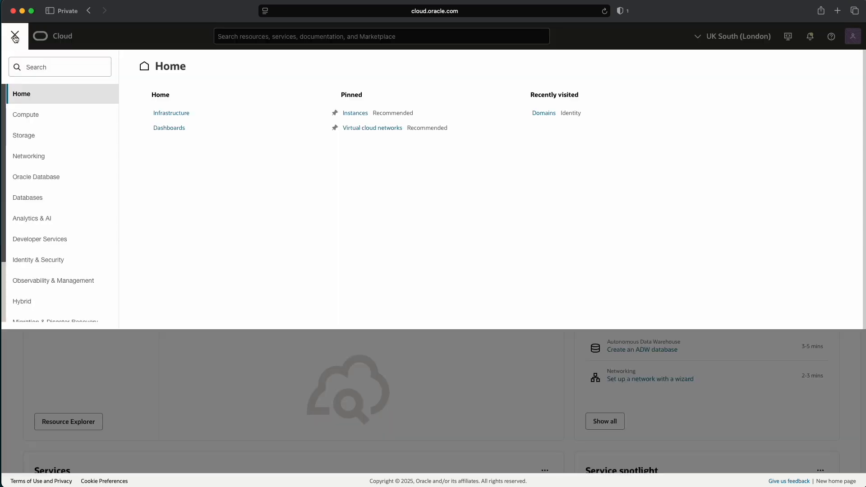
pyautogui.click(26, 260)
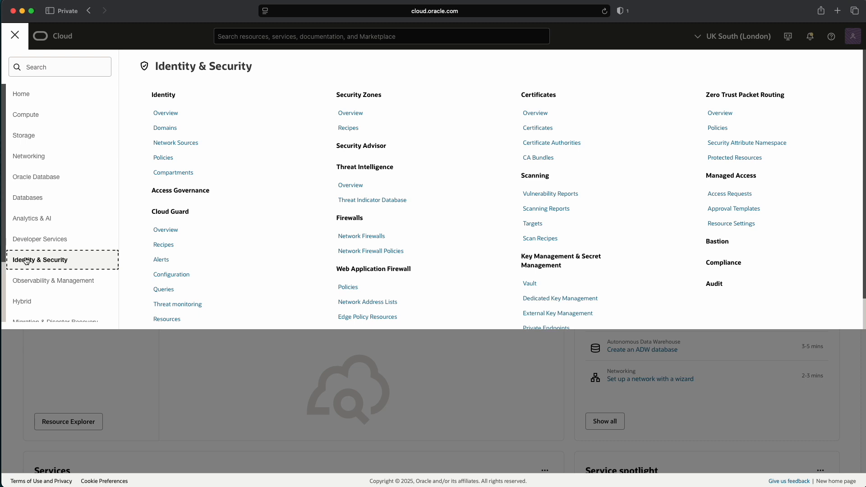
pyautogui.click(170, 128)
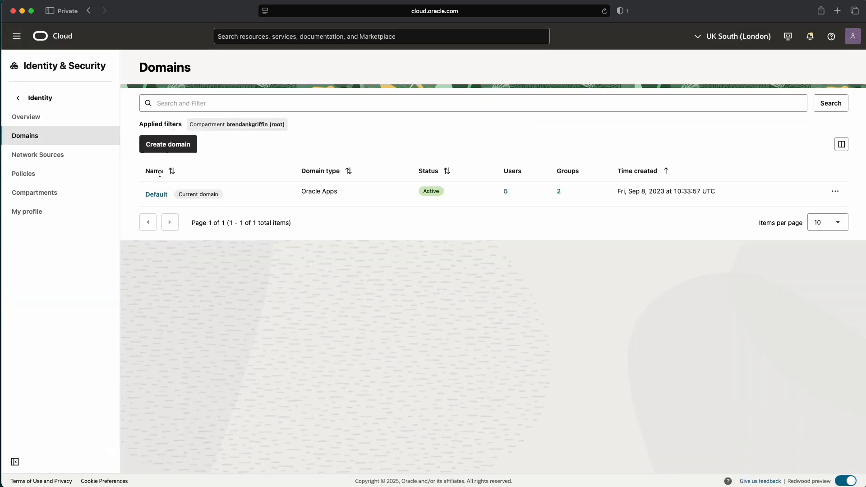
pyautogui.click(157, 196)
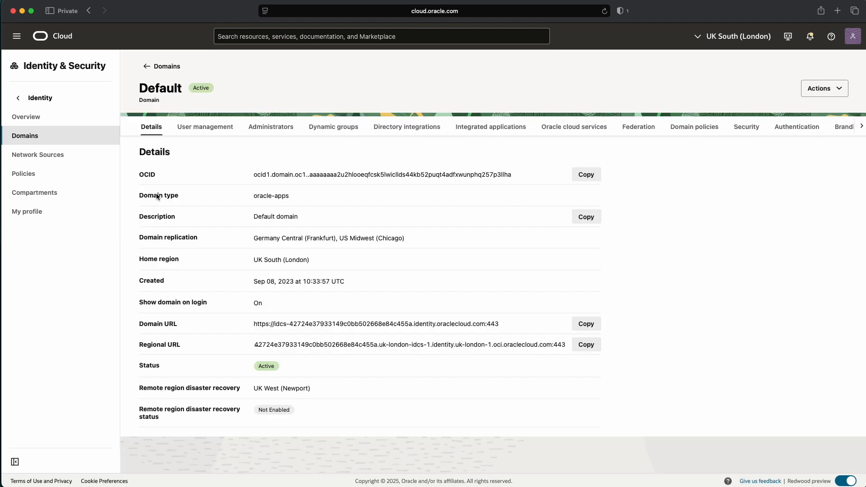
pyautogui.click(689, 131)
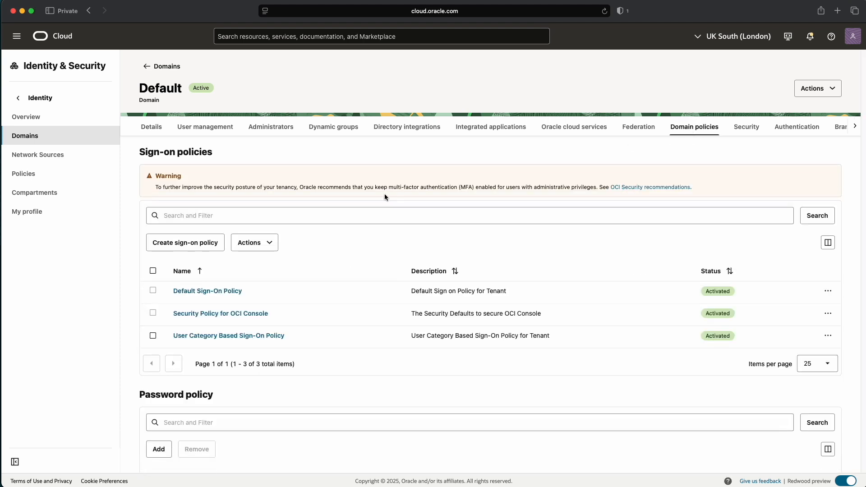
# Open Security Policy for OCI Console's sign-on rules and start adding a new rule
pyautogui.click(202, 314)
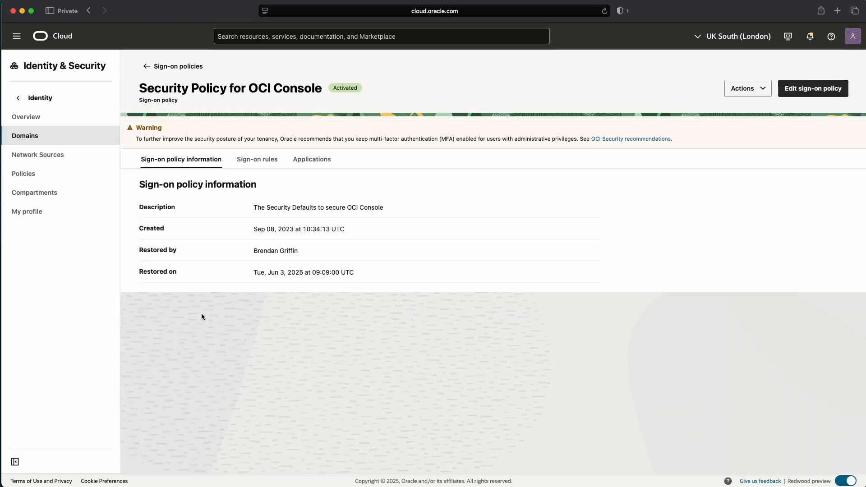
pyautogui.click(257, 161)
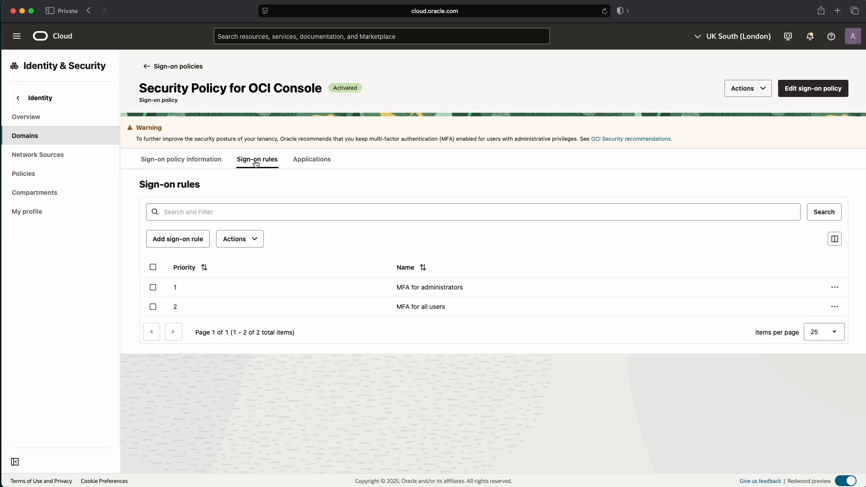
pyautogui.click(176, 244)
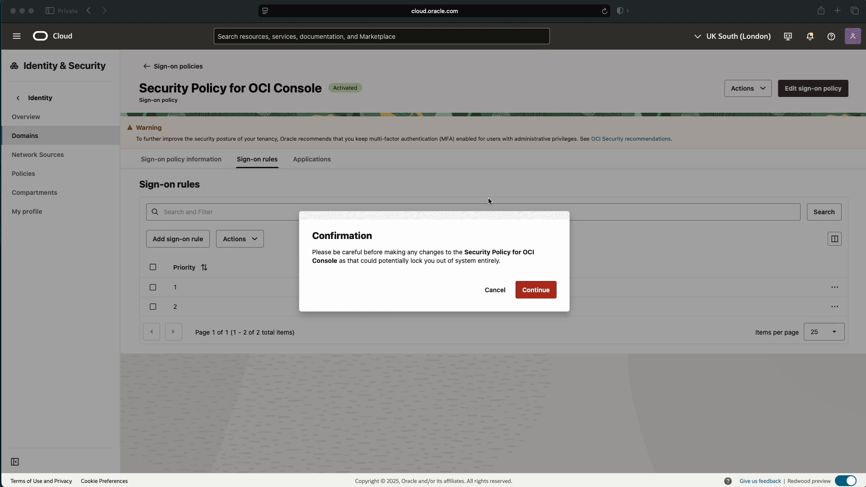
# Accept the lockout warning, name the rule 'MFA-Bypass for Entra', and set EntraID as identity provider
pyautogui.click(539, 289)
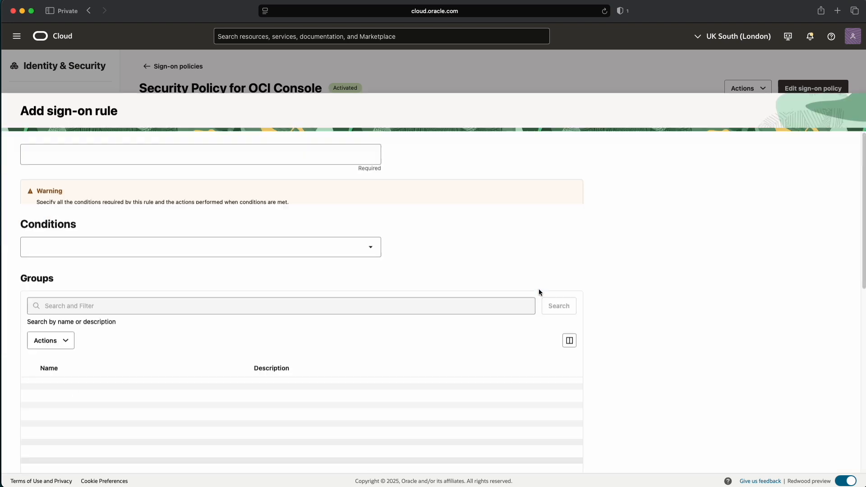
pyautogui.write('MFA-Bypass for Entra')
pyautogui.click(69, 214)
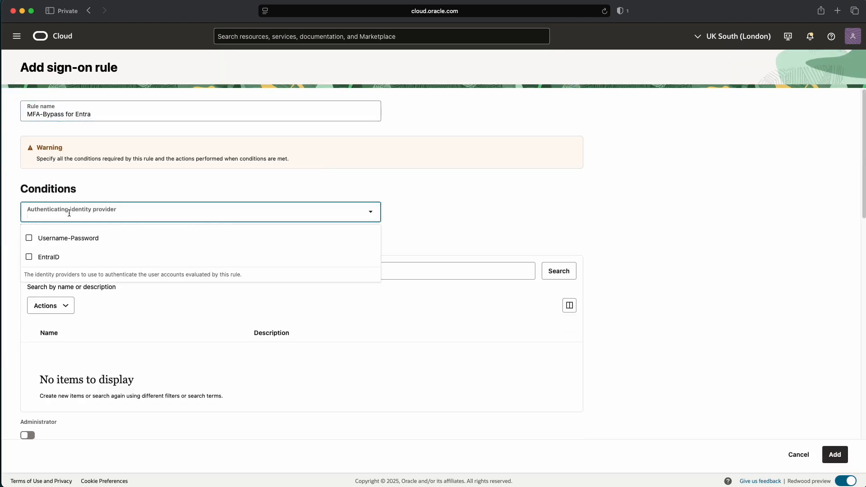
pyautogui.click(96, 257)
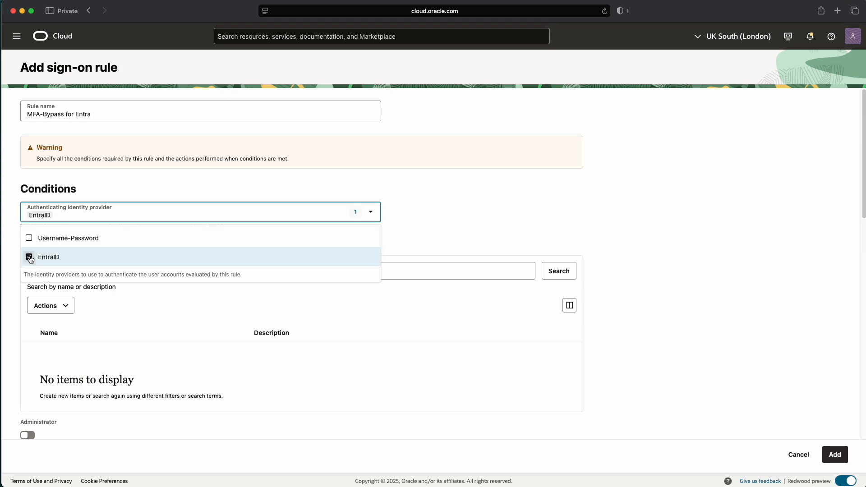
pyautogui.click(480, 197)
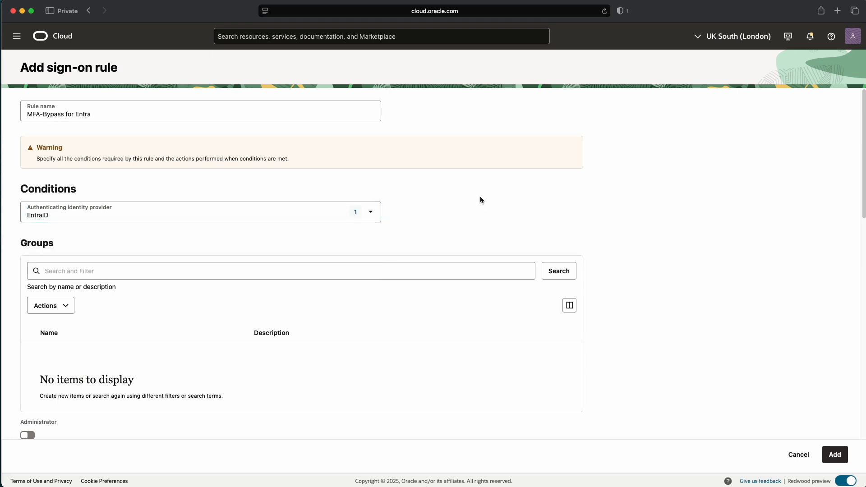
# Tick the consent box, choose justification 'MFA Configured in External IDP', and add the rule
pyautogui.scroll(-1, 481, 199)
pyautogui.scroll(-2, 480, 199)
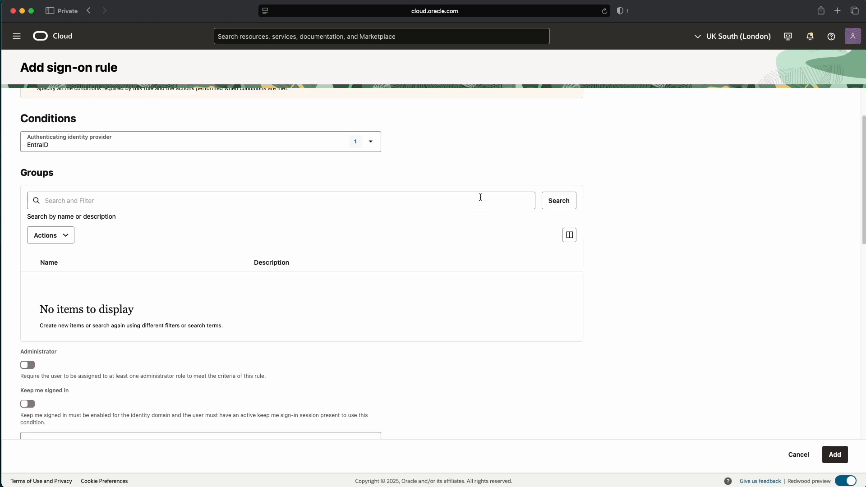
pyautogui.scroll(-1, 480, 197)
pyautogui.scroll(-1, 480, 197)
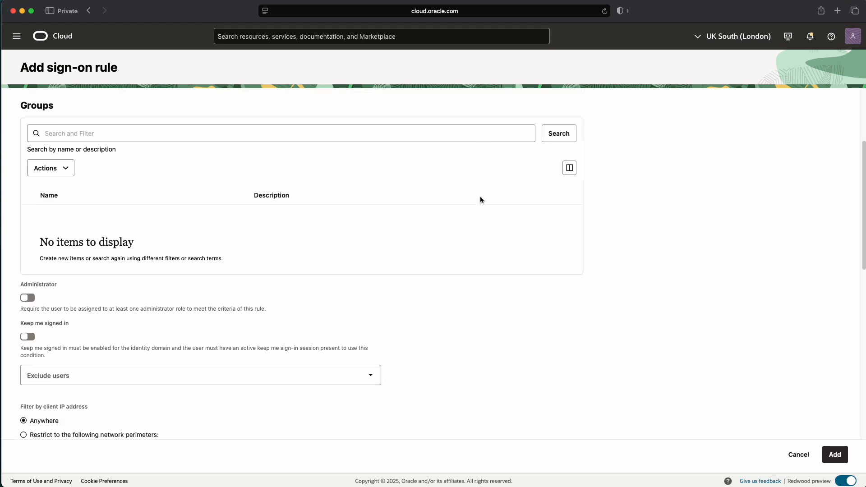
pyautogui.scroll(-2, 480, 199)
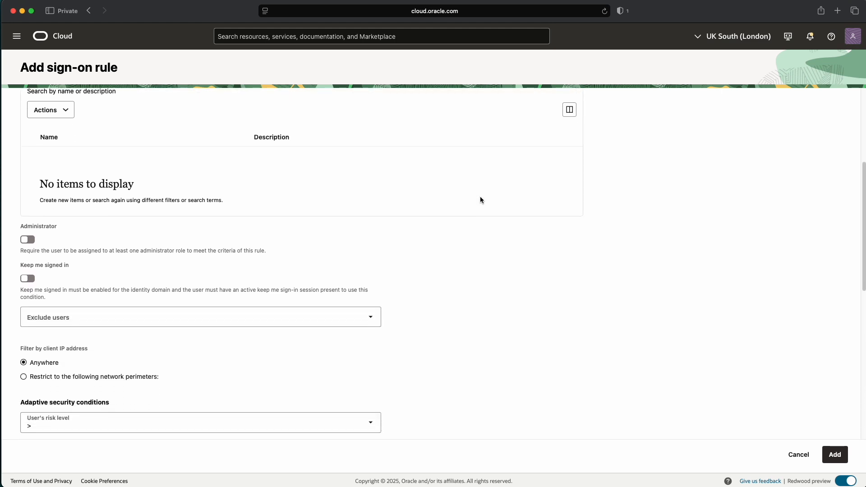
pyautogui.scroll(-2, 481, 198)
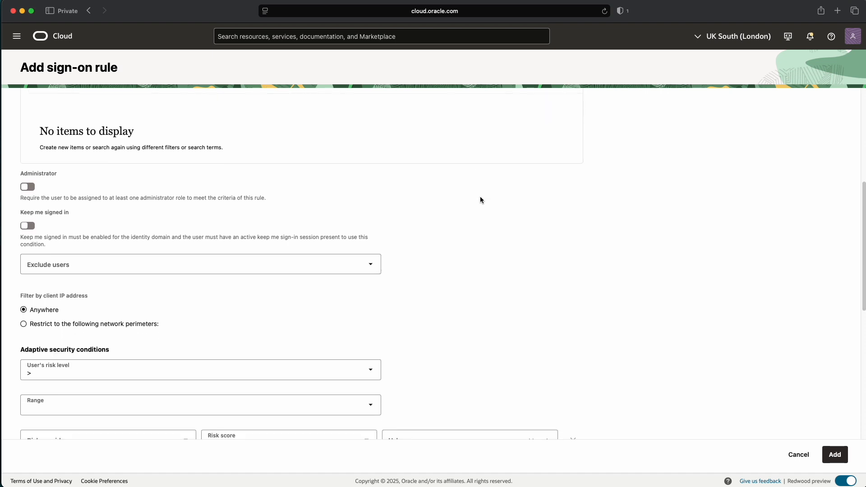
pyautogui.scroll(-2, 480, 200)
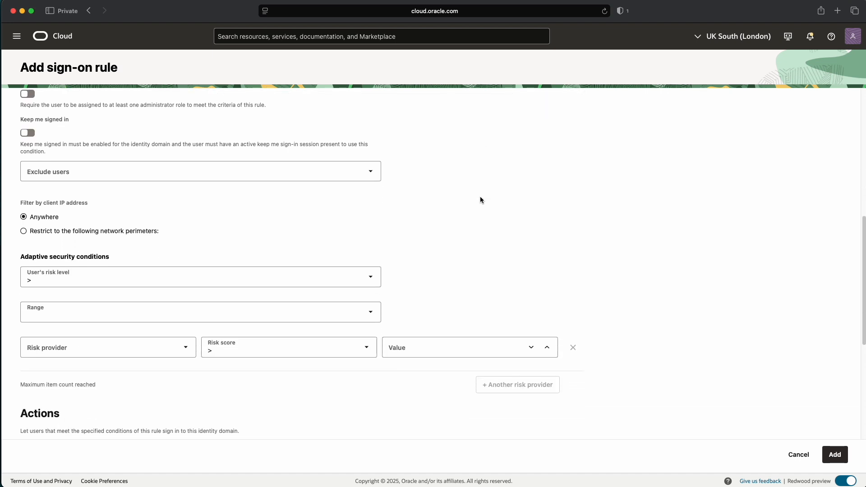
pyautogui.scroll(-2, 480, 200)
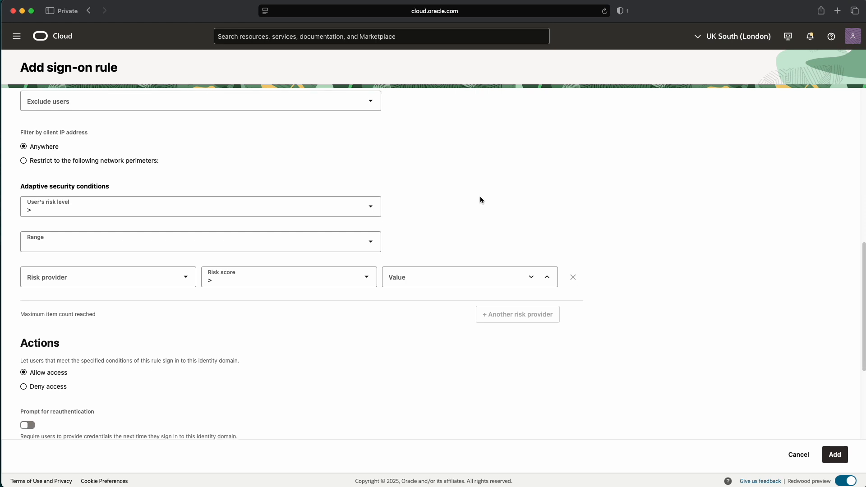
pyautogui.scroll(-3, 481, 199)
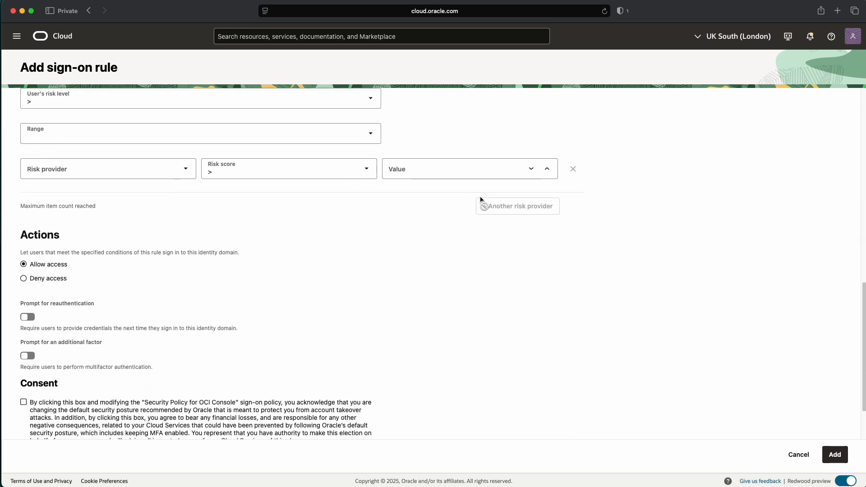
pyautogui.scroll(-1, 481, 200)
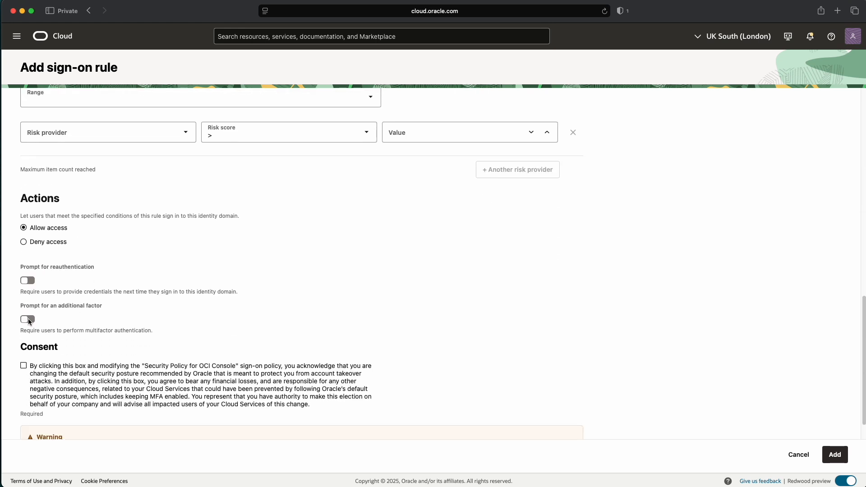
pyautogui.click(23, 366)
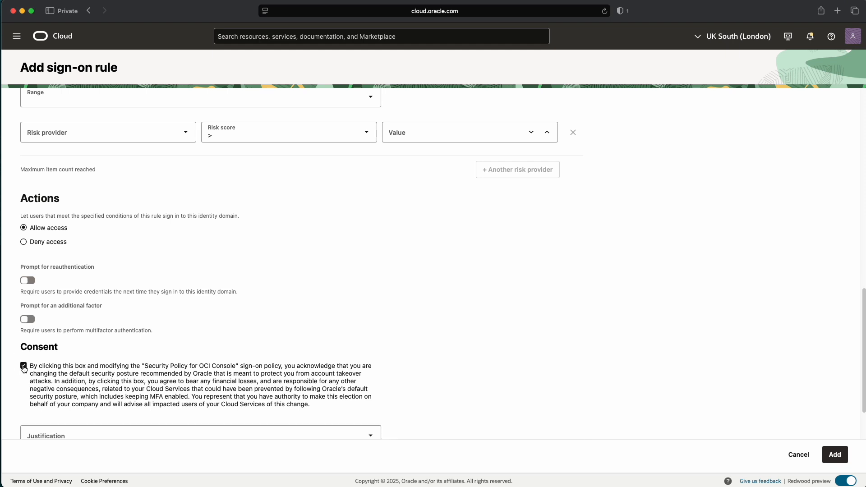
pyautogui.scroll(-1, 513, 321)
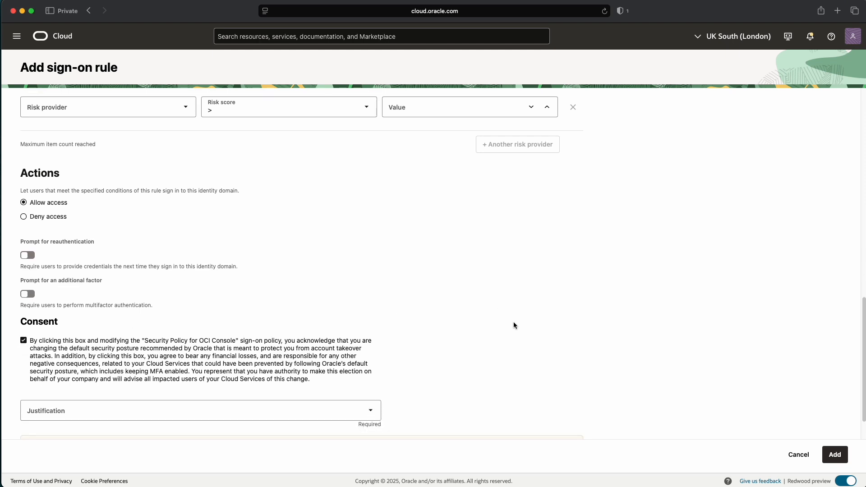
pyautogui.click(371, 411)
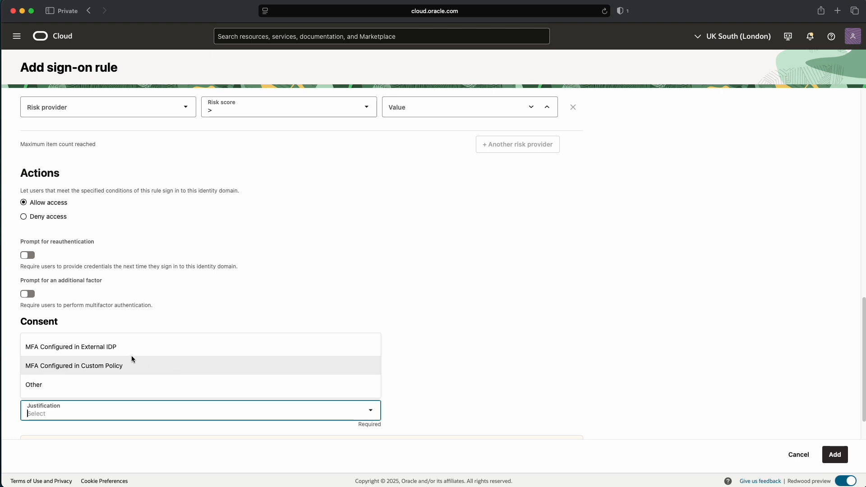
pyautogui.click(120, 348)
pyautogui.click(834, 453)
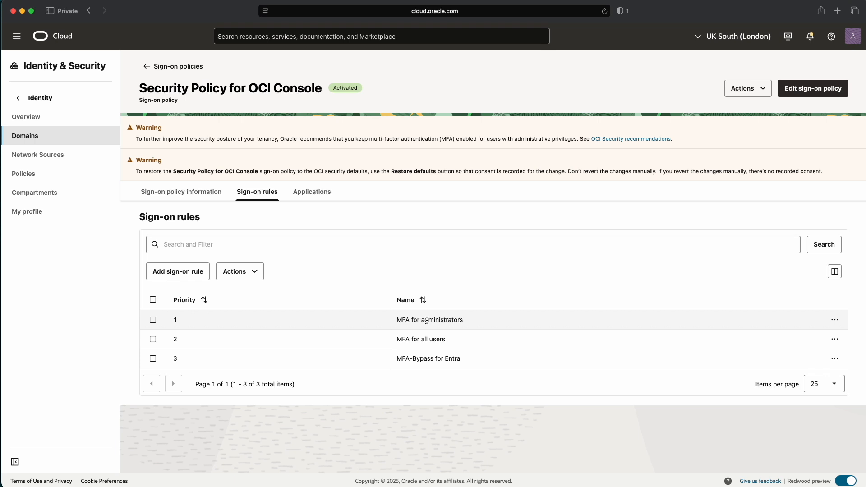
# Open the sign-on rules priority editor and confirm going ahead
pyautogui.click(256, 271)
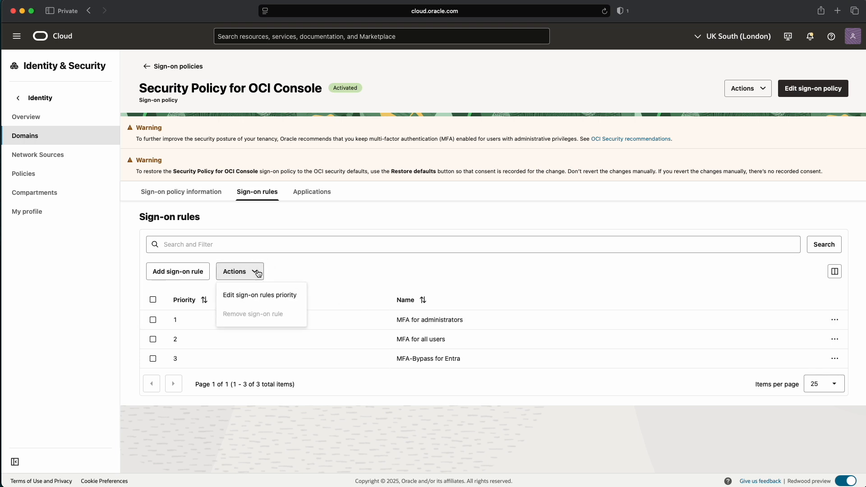
pyautogui.click(259, 295)
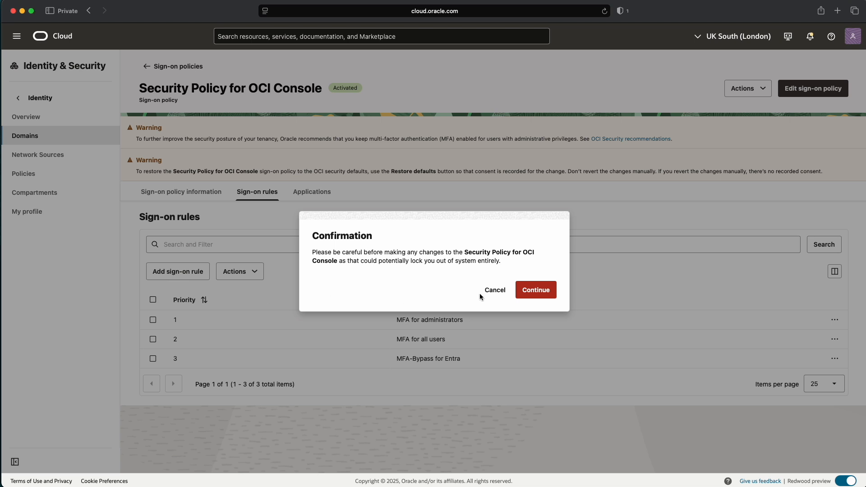
pyautogui.click(536, 290)
# Set priorities to MFA-Bypass for Entra 1, administrators 2, all users 3, and save
pyautogui.click(211, 197)
pyautogui.press('BackSpace')
pyautogui.write('1')
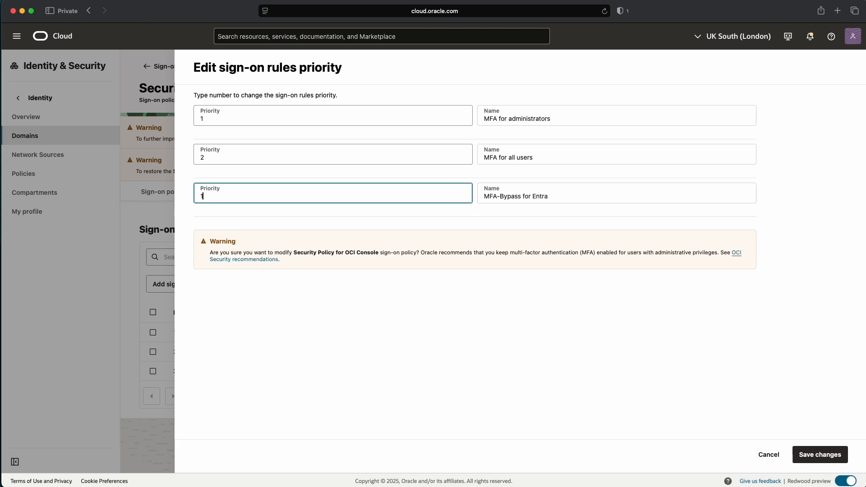
pyautogui.click(210, 118)
pyautogui.press('BackSpace')
pyautogui.write('2')
pyautogui.click(210, 158)
pyautogui.press('BackSpace')
pyautogui.write('3')
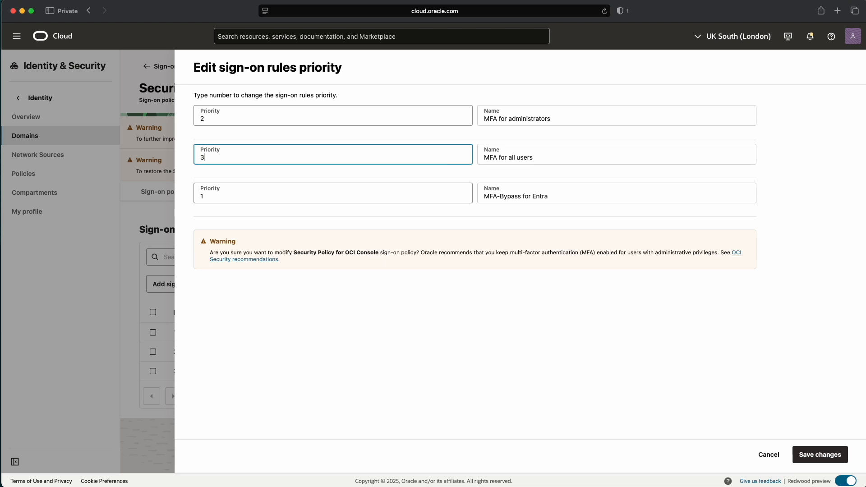
pyautogui.click(810, 455)
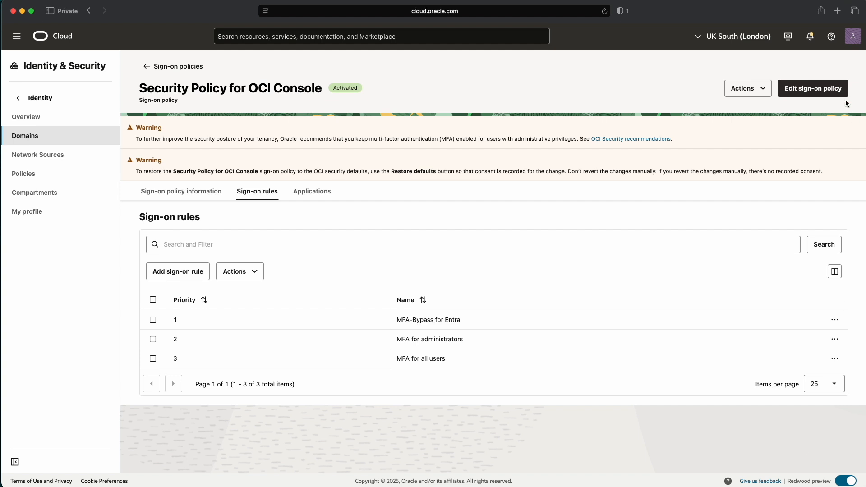
# Sign out of the Console immediately and choose EntraID on the Oracle sign-in page
pyautogui.click(853, 36)
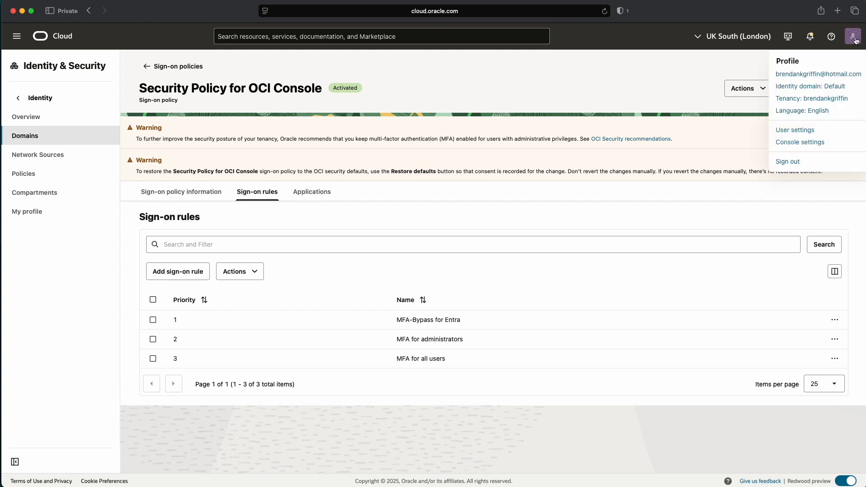
pyautogui.click(796, 162)
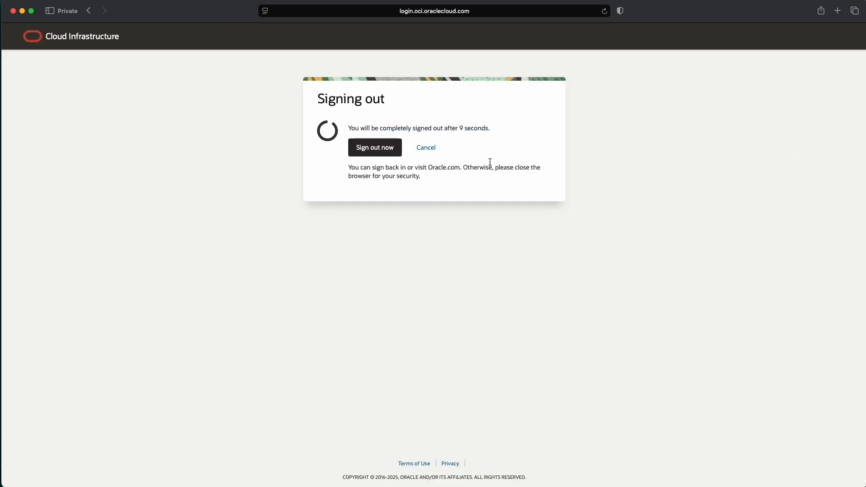
pyautogui.click(368, 149)
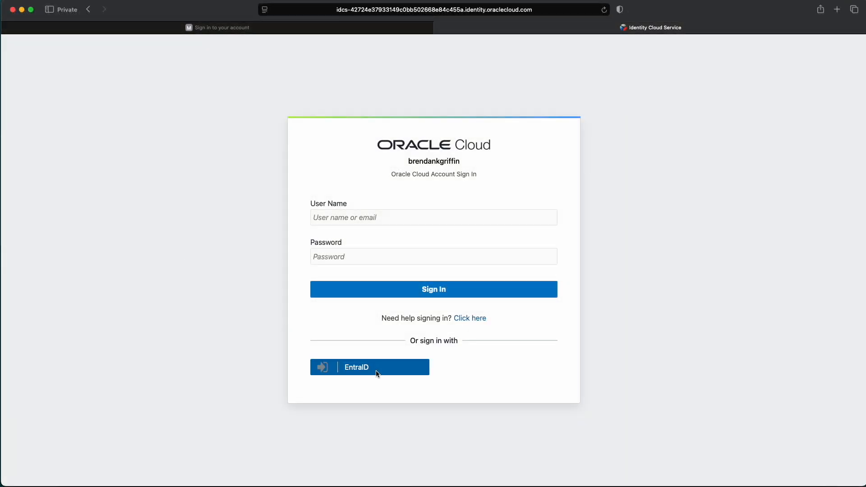
pyautogui.click(377, 372)
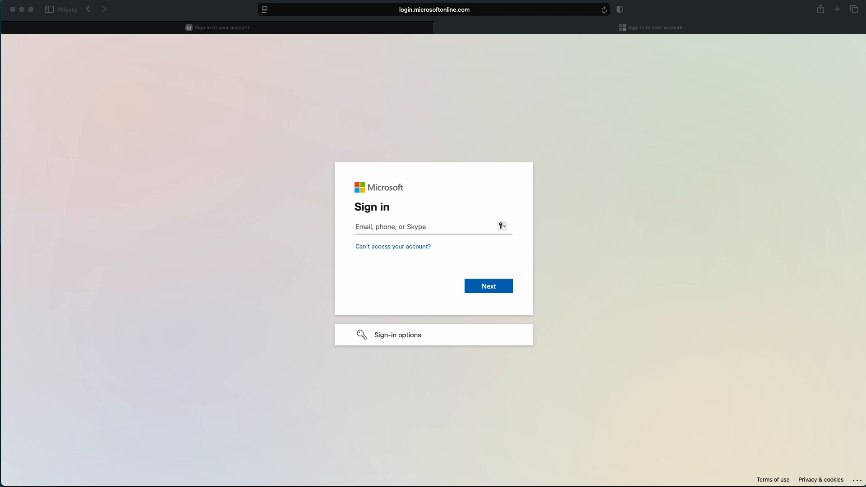
# Enter the account's e-mail address on the Microsoft sign-in page and continue
pyautogui.click(370, 226)
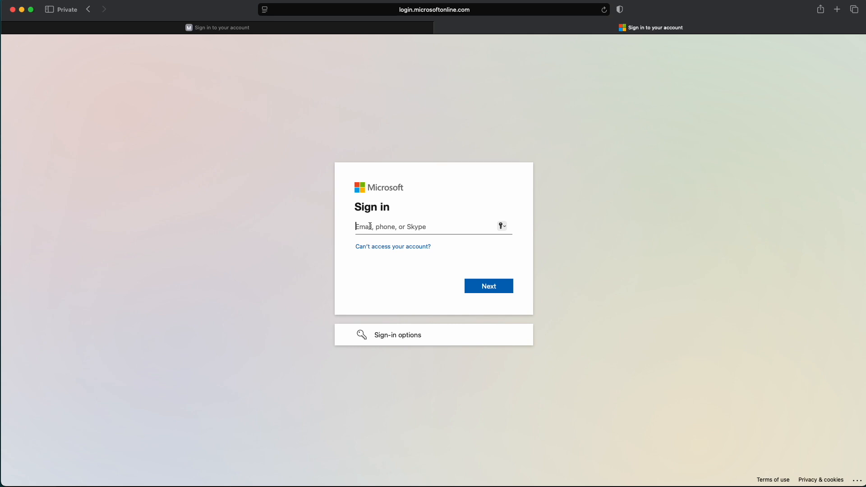
pyautogui.press('super+v')
pyautogui.click(496, 289)
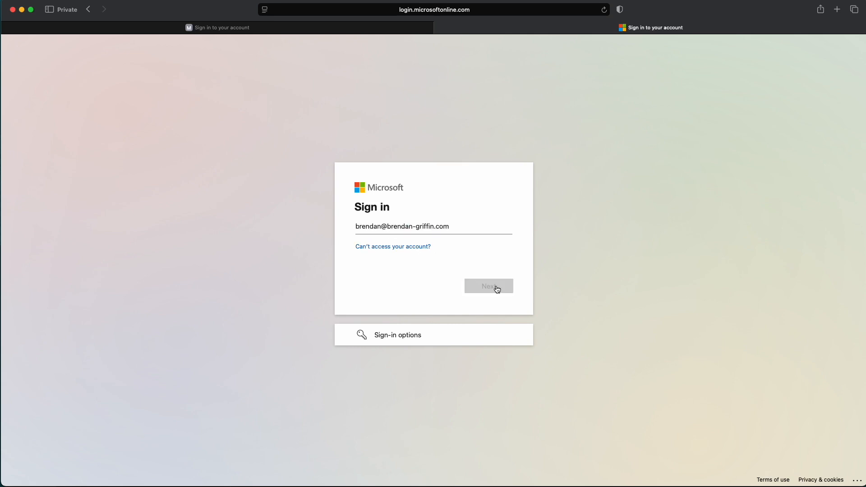
# Fill in the account password, sign in, and choose to stay signed in
pyautogui.press('super+Tab')
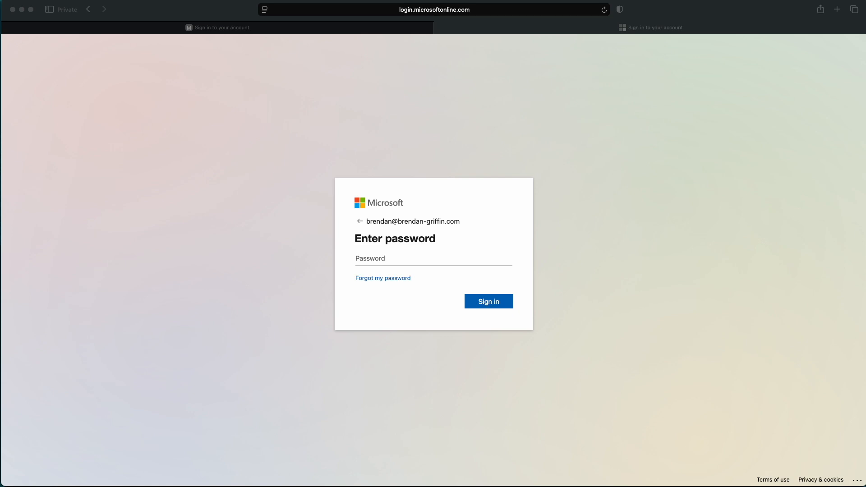
pyautogui.click(372, 259)
pyautogui.press('super+v')
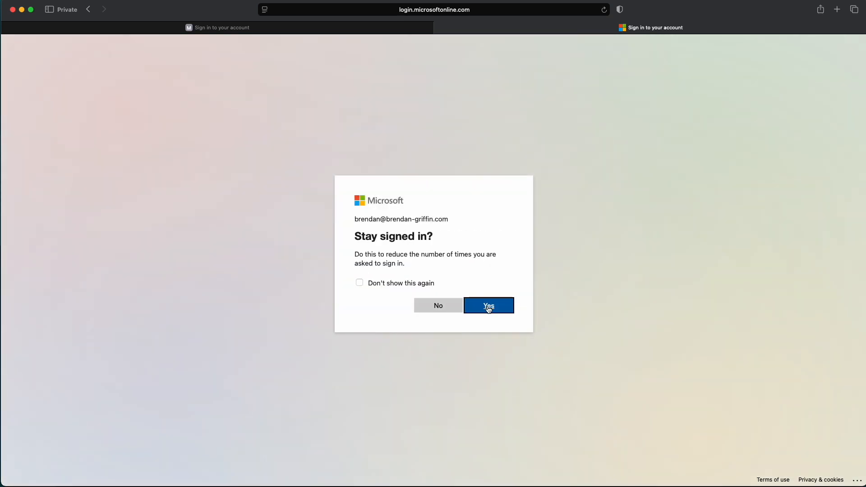
pyautogui.click(489, 309)
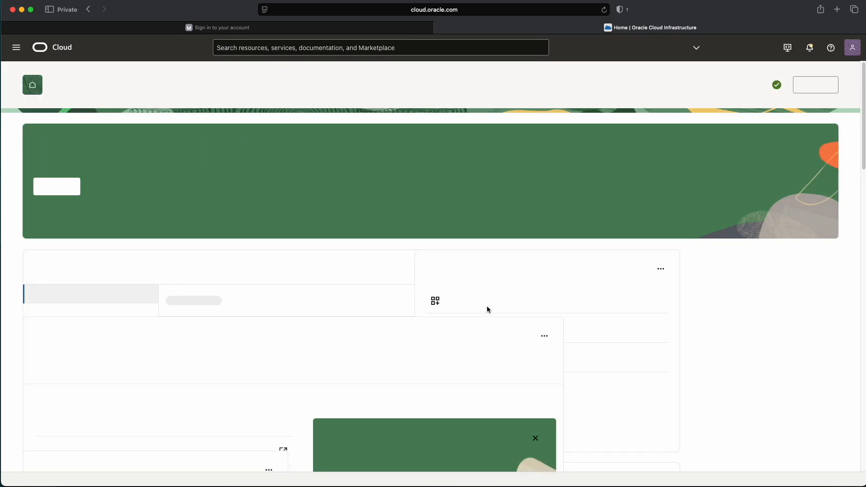
# Check the signed-in Entra account in the profile menu on the OCI Home page, then close it
pyautogui.click(856, 50)
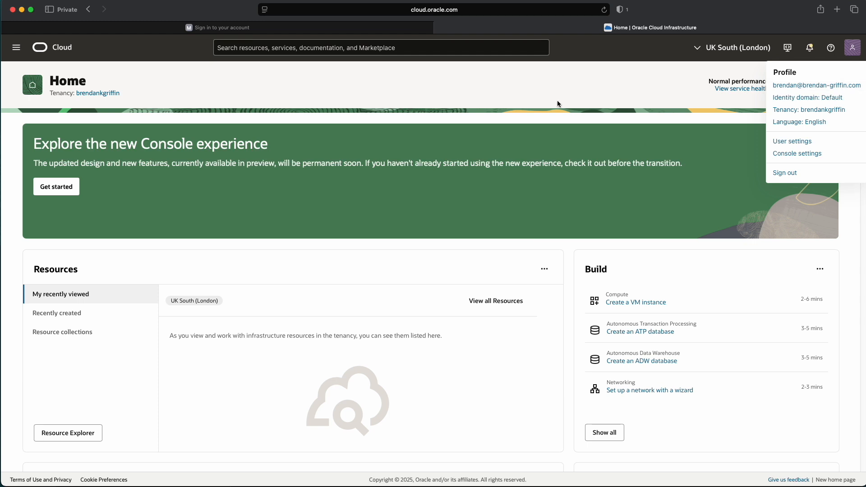
pyautogui.click(388, 99)
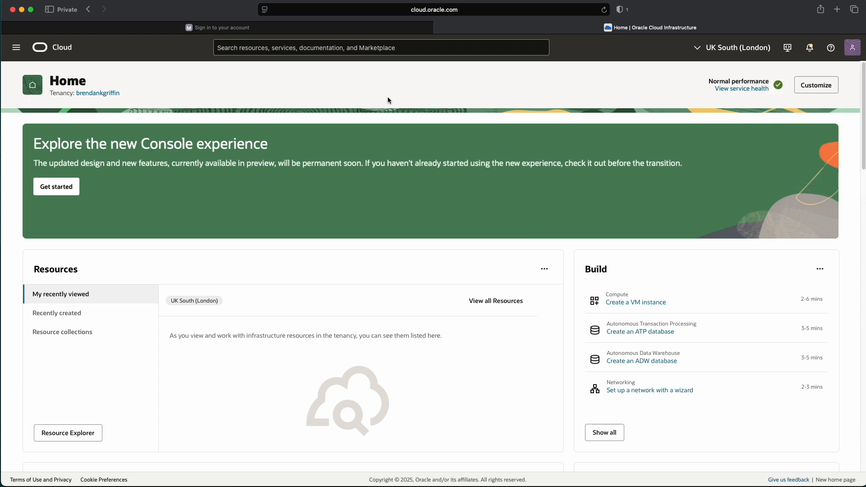